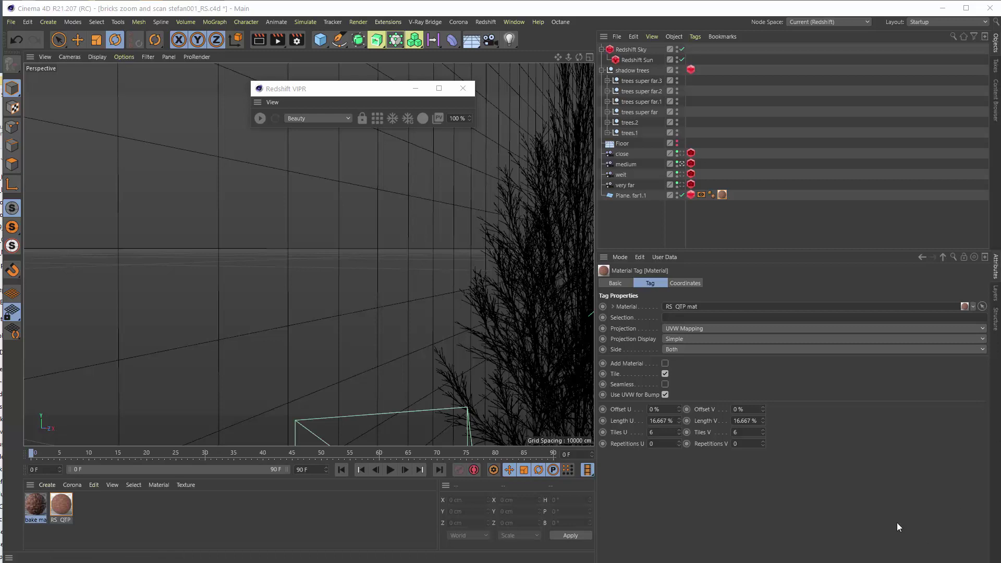
Open the TilePro shader in the bake mat's color channel and enlarge the area showing its settings.
{"action": "left_click", "coordinate": [30, 508]}
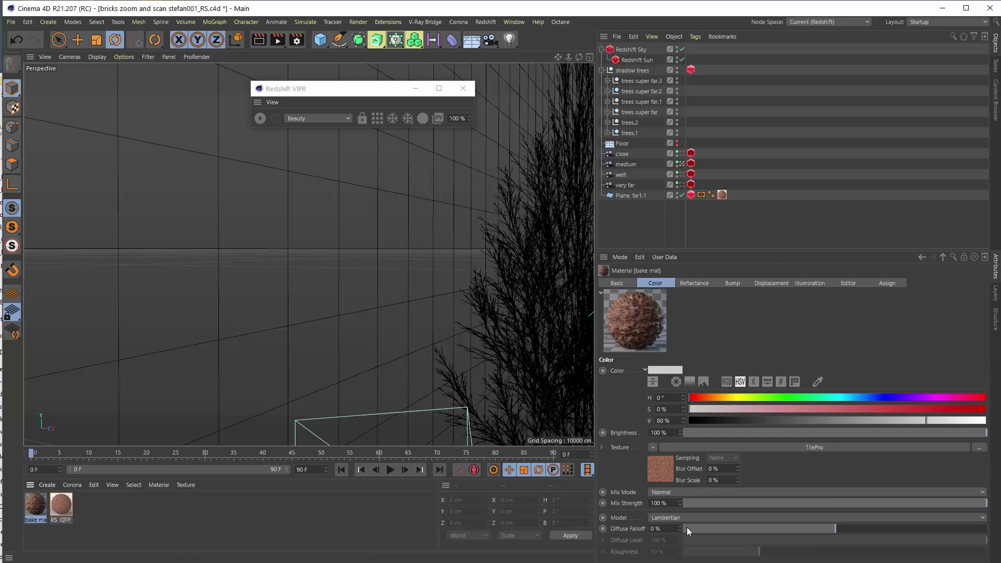
{"action": "left_click", "coordinate": [659, 461]}
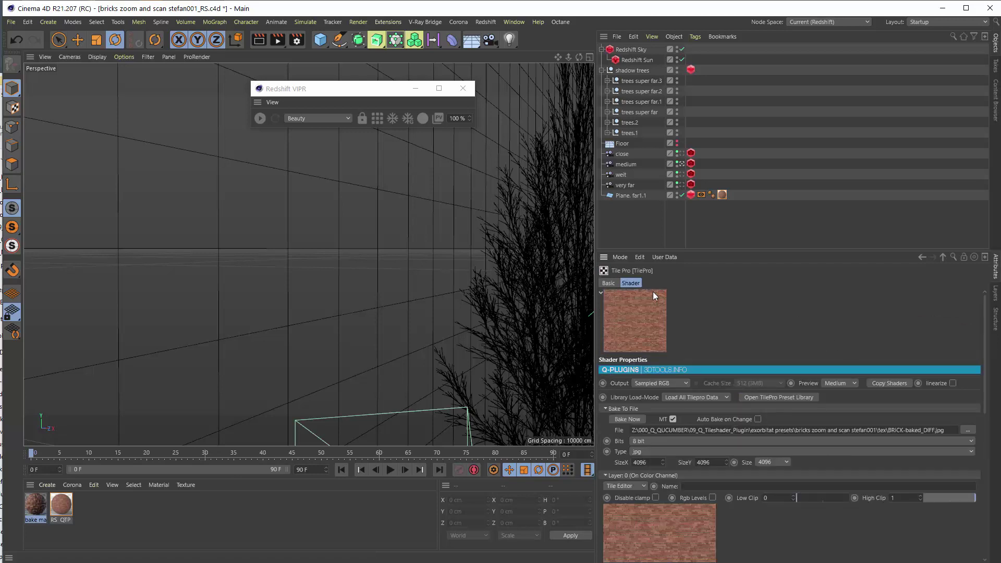
{"action": "left_click_drag", "start_coordinate": [711, 251], "coordinate": [711, 220]}
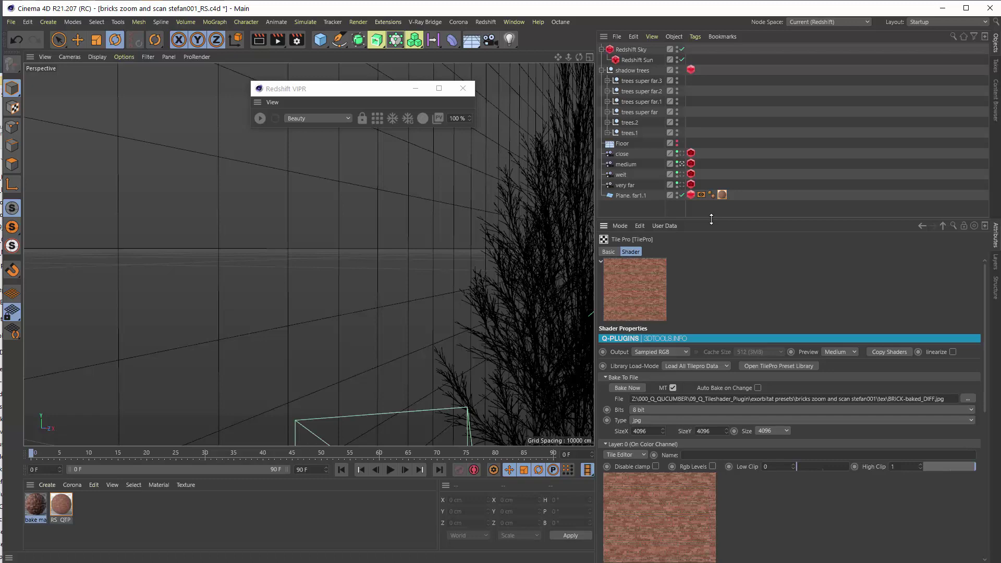
Check the Cinema 4D shader baking texture width, height and depth in the Redshift integration render settings.
{"action": "left_click", "coordinate": [296, 40]}
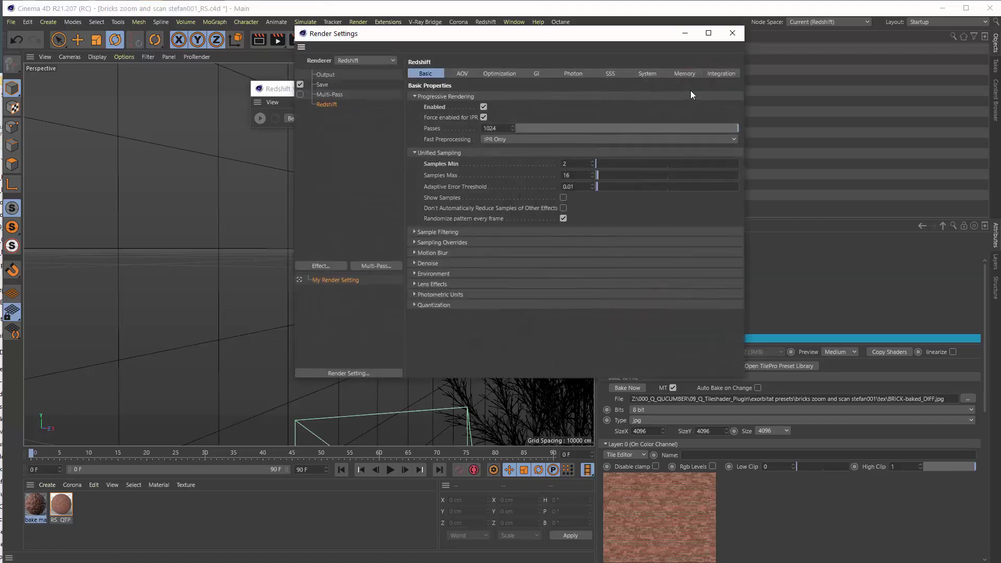
{"action": "left_click", "coordinate": [721, 74]}
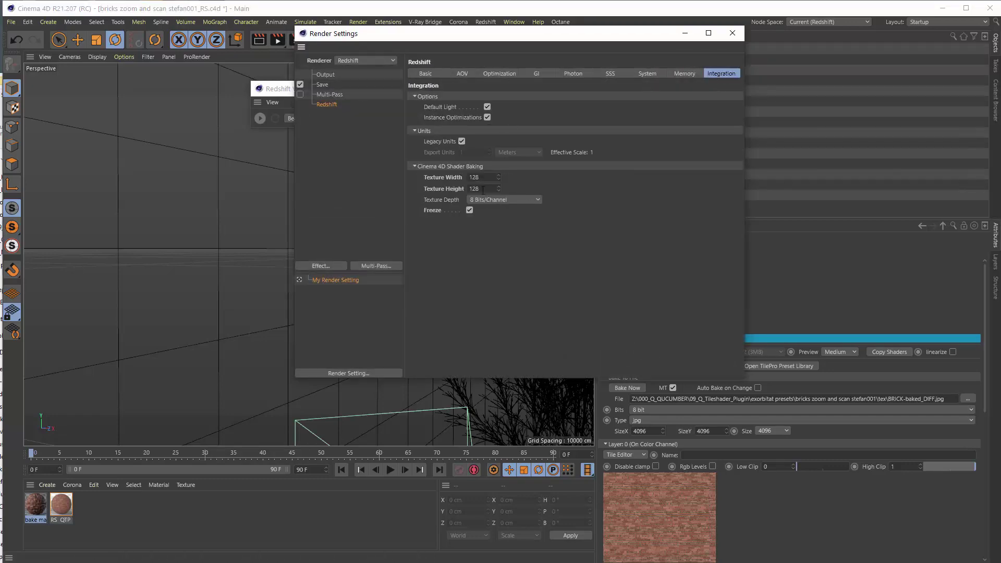
{"action": "left_click", "coordinate": [732, 33]}
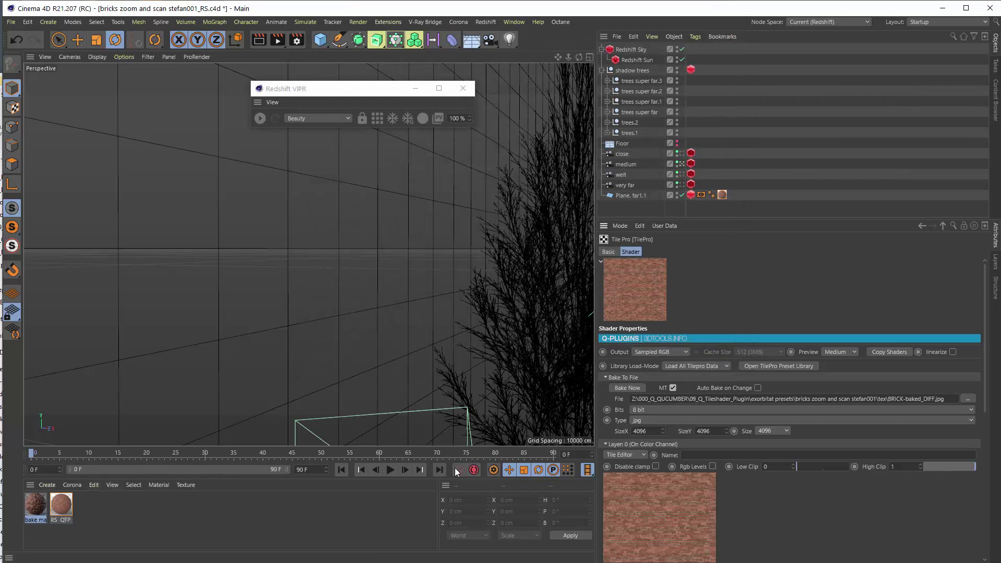
Examine the bake mat's TilePro bake-to-file settings and its bump, displacement, reflectance and color channel textures.
{"action": "left_click", "coordinate": [36, 505]}
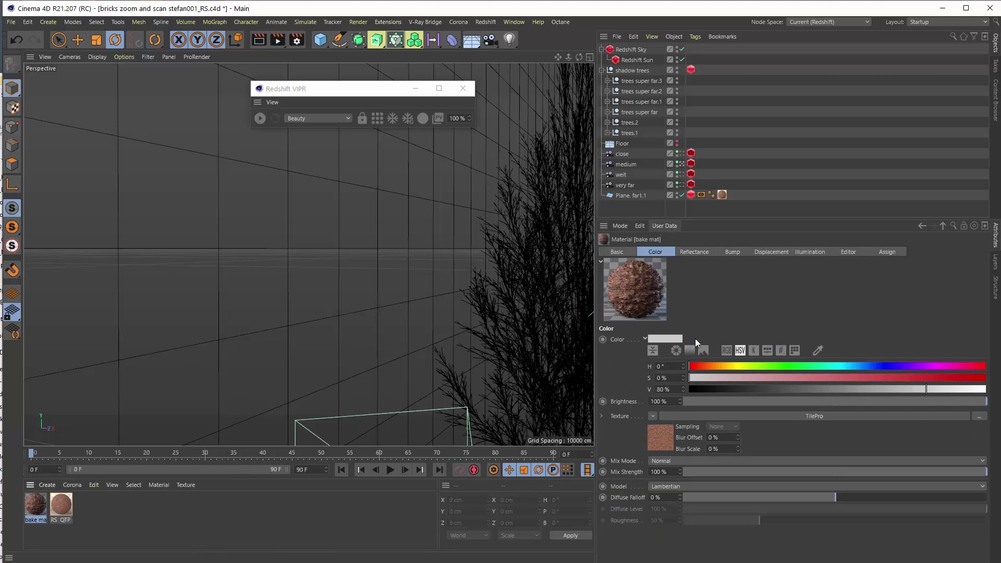
{"action": "left_click", "coordinate": [663, 446]}
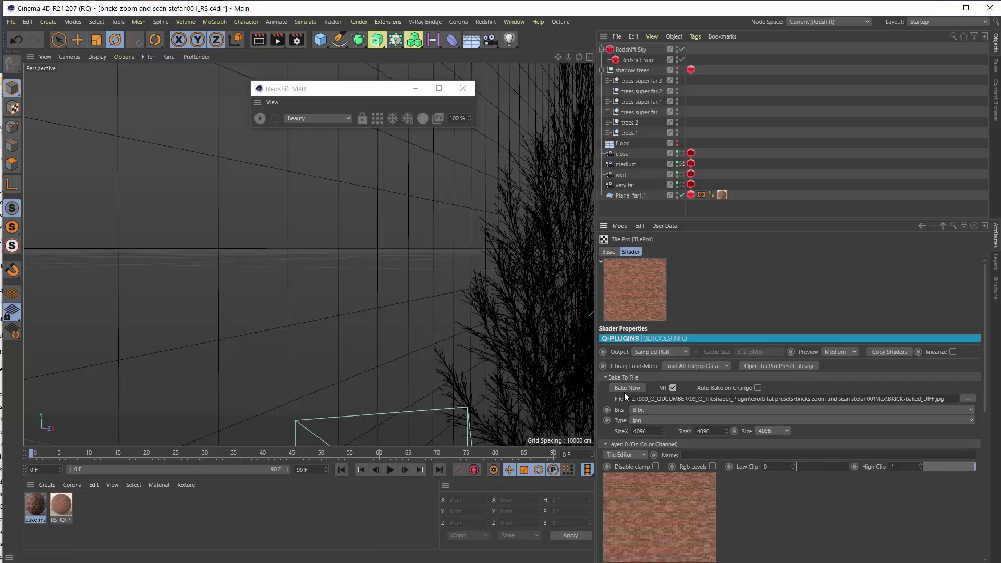
{"action": "left_click", "coordinate": [36, 506]}
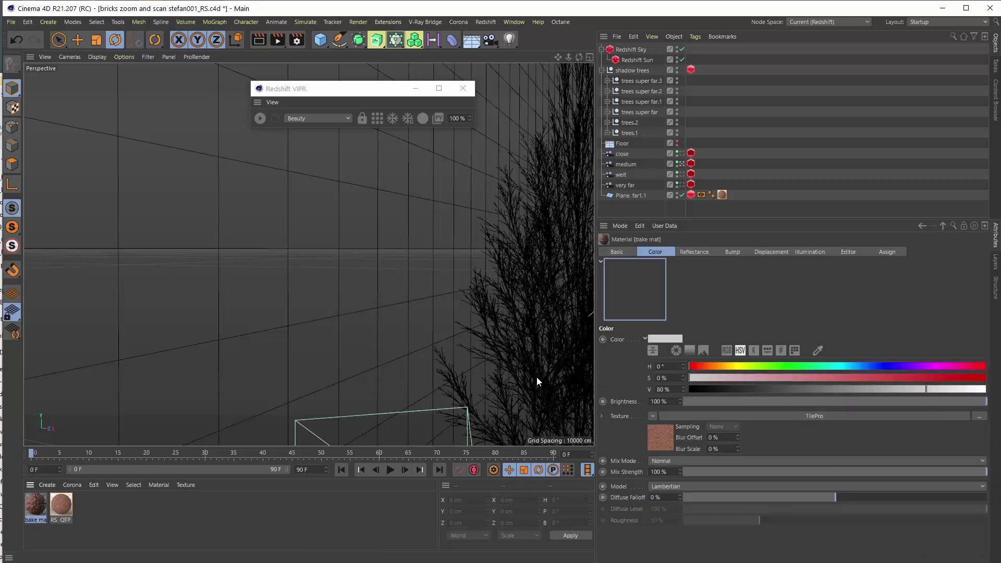
{"action": "left_click", "coordinate": [731, 252]}
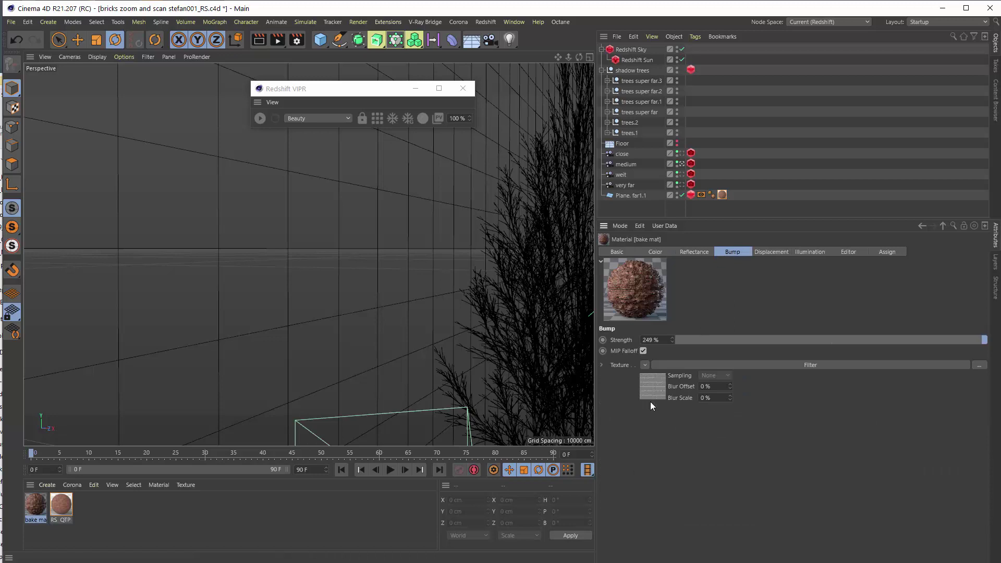
{"action": "left_click", "coordinate": [768, 254]}
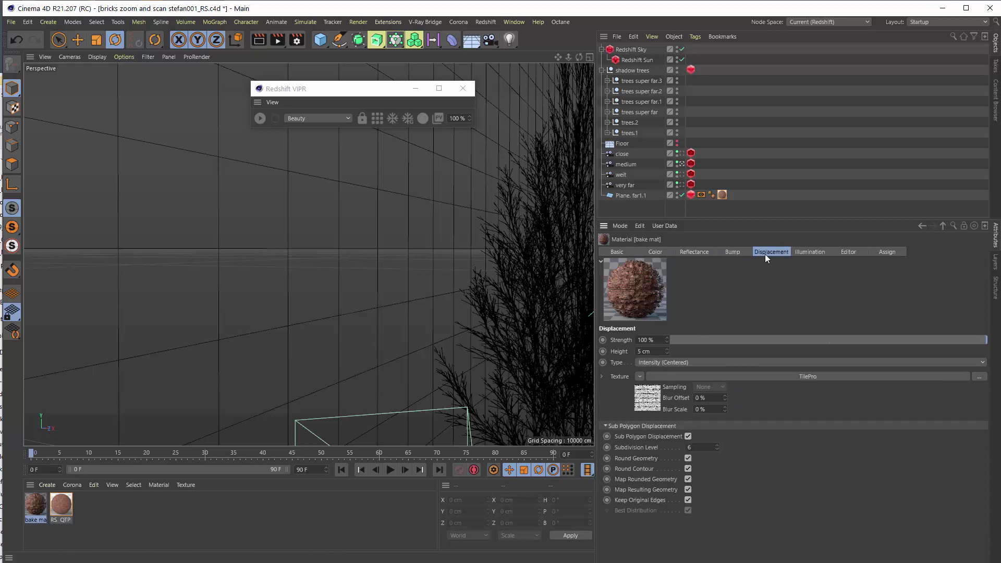
{"action": "left_click", "coordinate": [693, 251]}
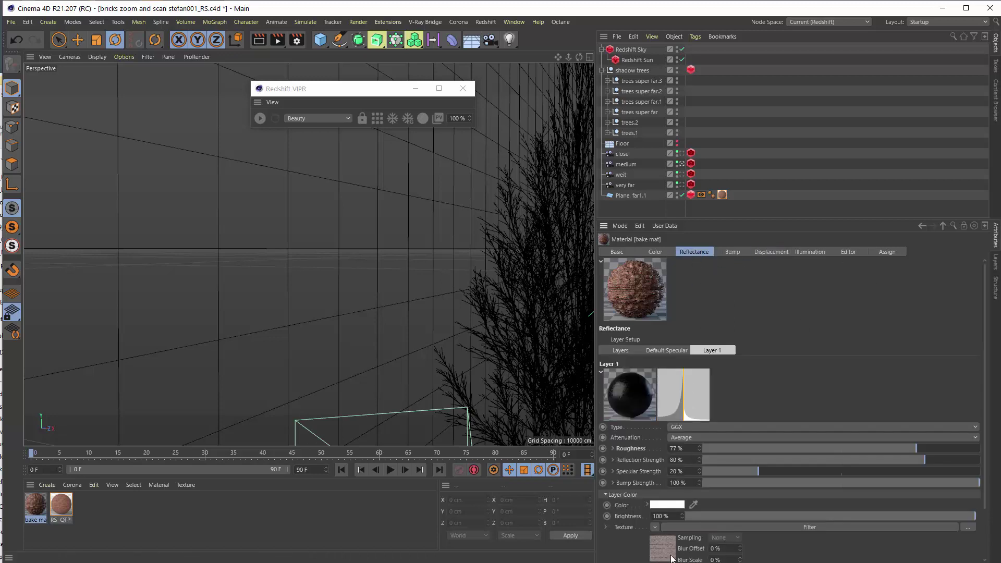
{"action": "left_click", "coordinate": [654, 253]}
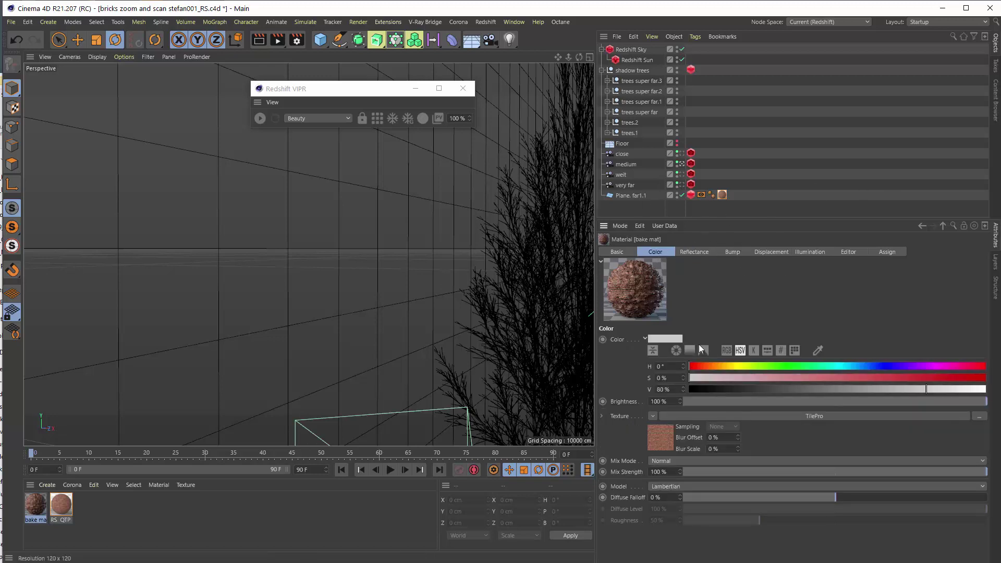
{"action": "left_click", "coordinate": [109, 517]}
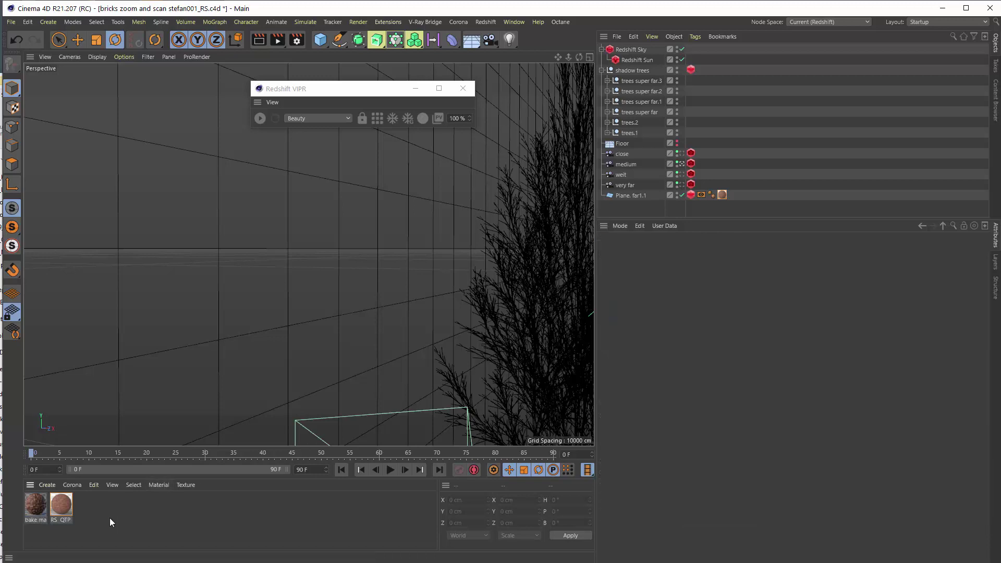
Open the RS QTP mat shader graph in an enlarged window and move the RS Color Correct node slightly up.
{"action": "left_click", "coordinate": [61, 507]}
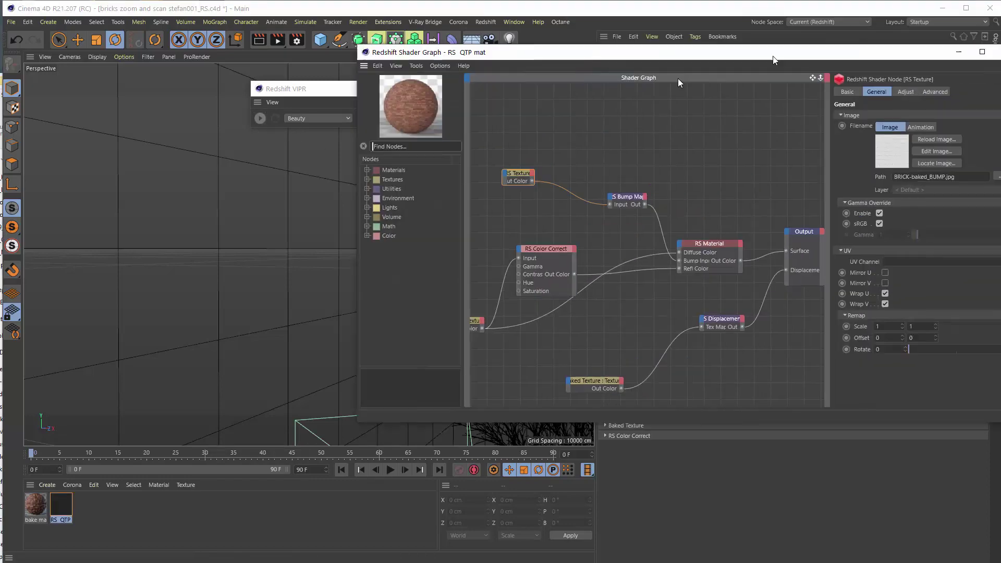
{"action": "left_click_drag", "start_coordinate": [654, 83], "coordinate": [472, 84]}
{"action": "left_click_drag", "start_coordinate": [722, 454], "coordinate": [939, 538]}
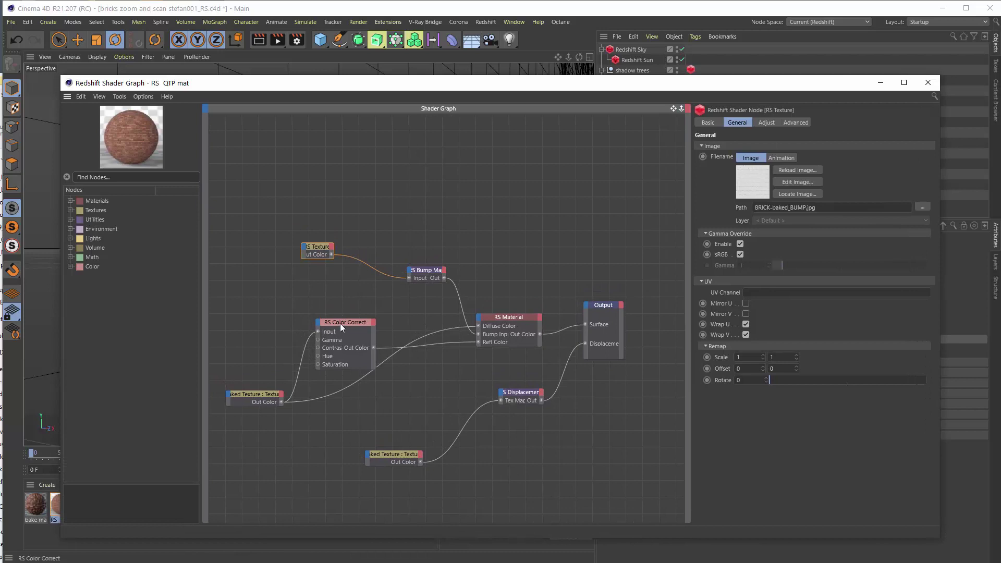
{"action": "left_click_drag", "start_coordinate": [340, 323], "coordinate": [357, 301]}
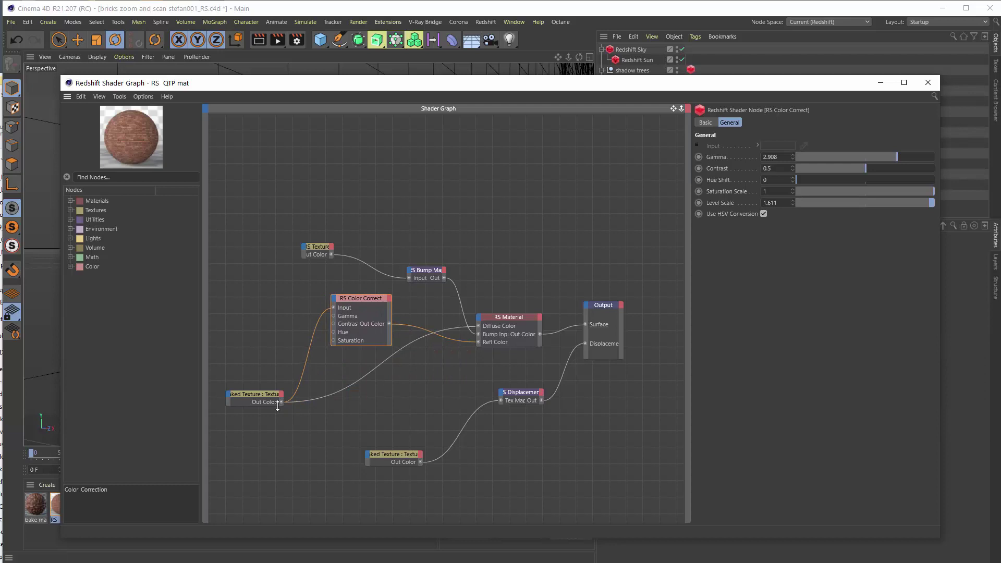
Inspect the baked diffuse, displacement and bump texture nodes with their RS Displacement and RS Bump Map nodes, and close the shader graph.
{"action": "left_click", "coordinate": [243, 395]}
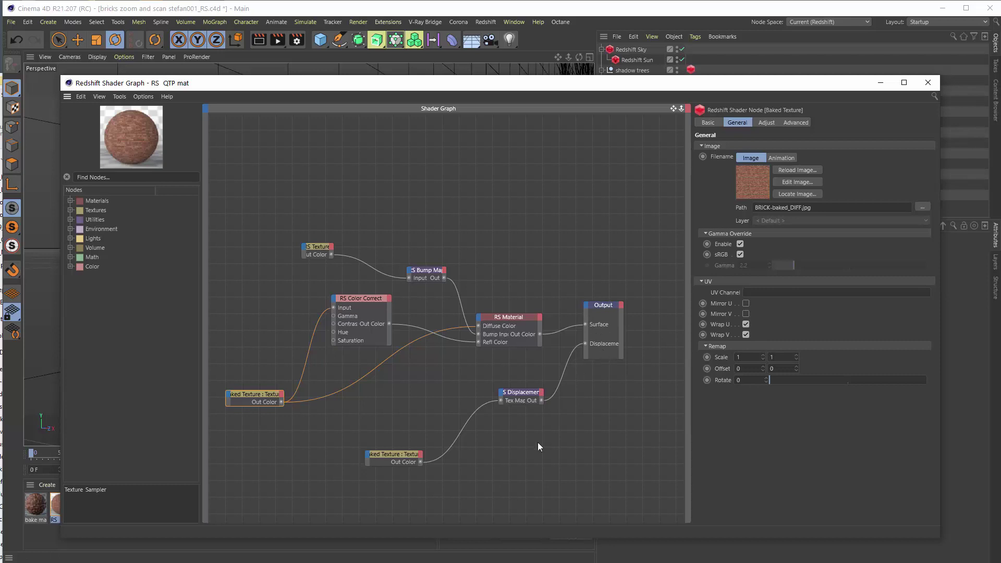
{"action": "left_click", "coordinate": [520, 393]}
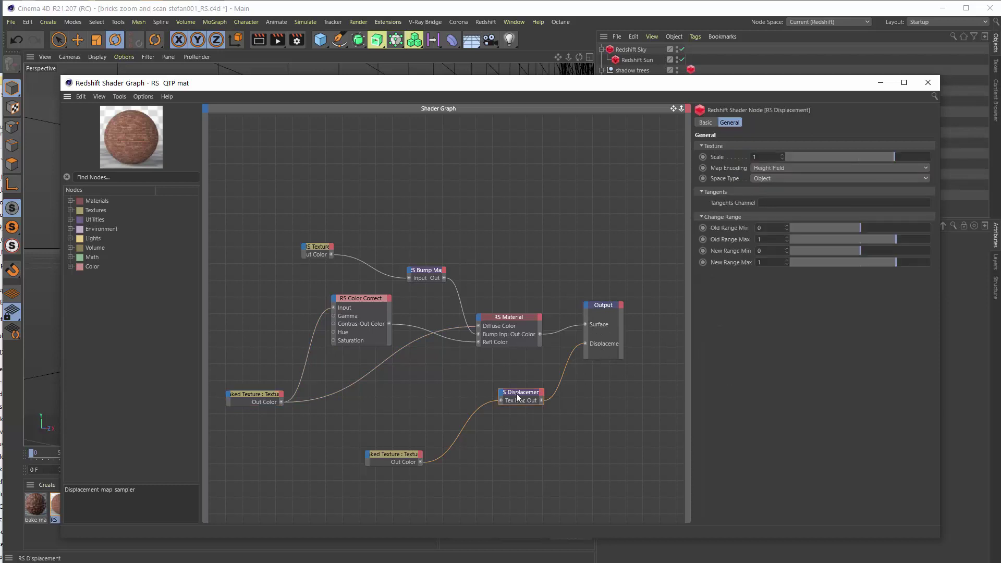
{"action": "left_click", "coordinate": [403, 462]}
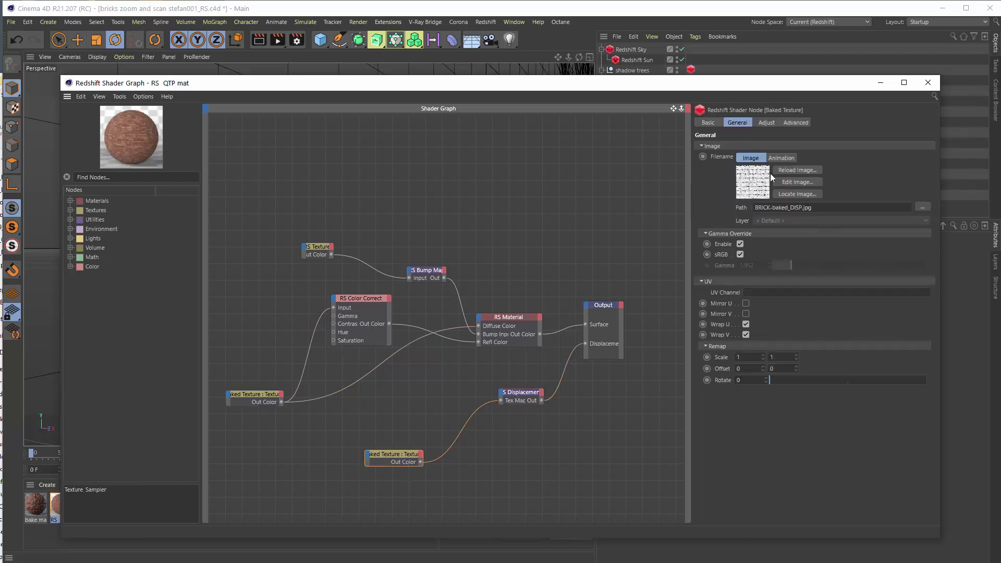
{"action": "left_click", "coordinate": [248, 399]}
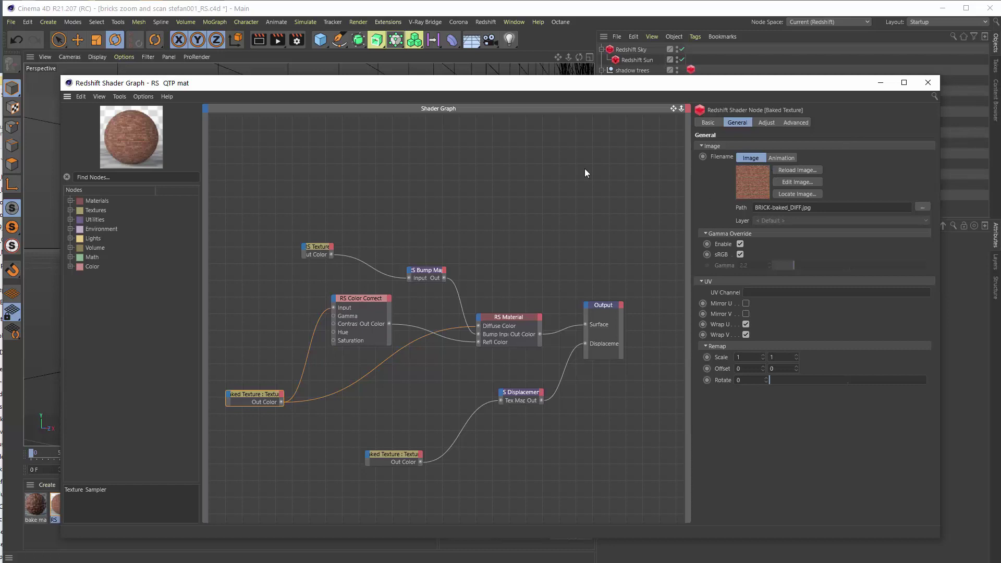
{"action": "left_click", "coordinate": [306, 256]}
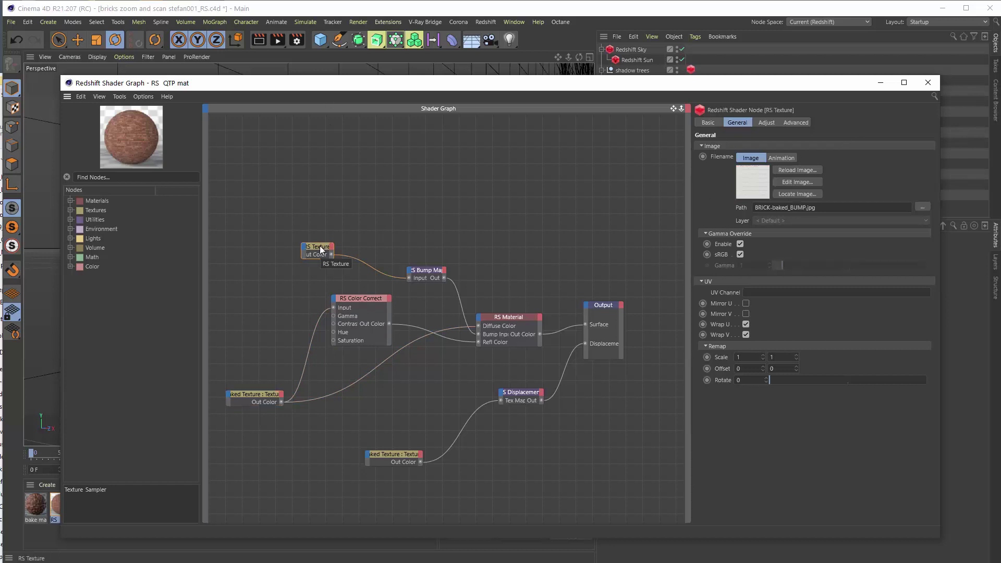
{"action": "left_click", "coordinate": [420, 276]}
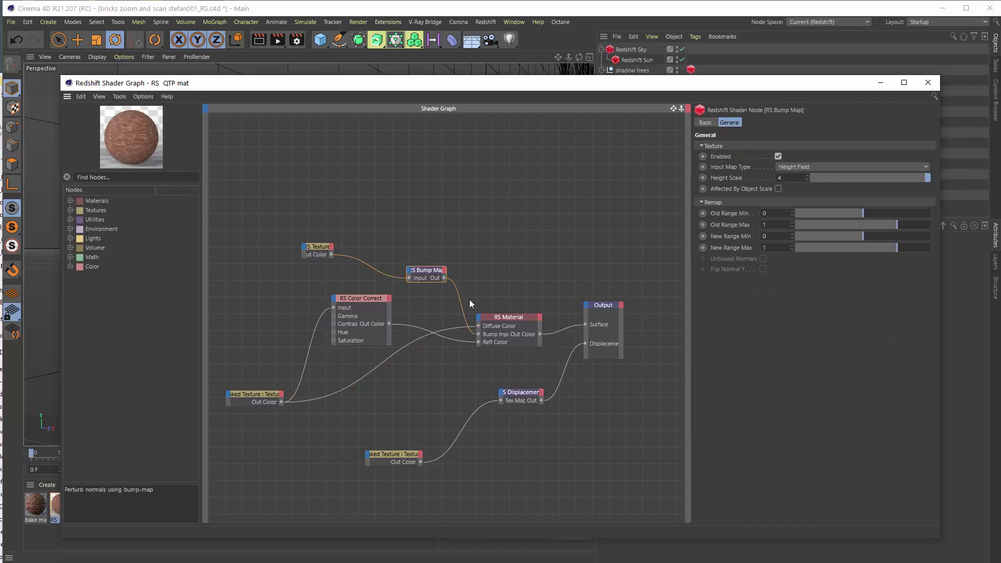
{"action": "key", "text": "ctrl+z"}
{"action": "left_click", "coordinate": [928, 83]}
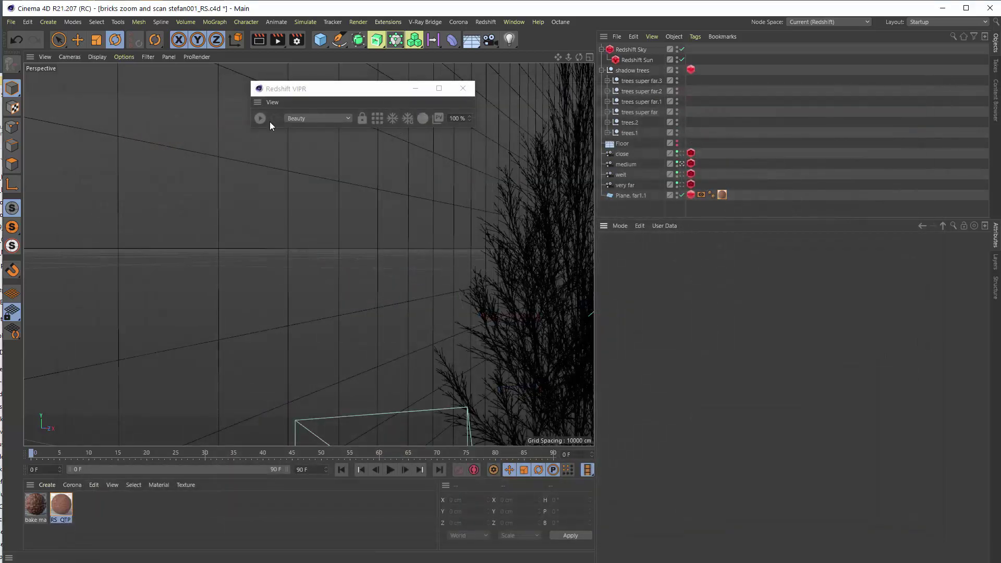
Start the live Redshift viewport render and examine the tessellation and displacement settings in the Redshift Object tag of Plane. far1.1.
{"action": "left_click", "coordinate": [260, 119]}
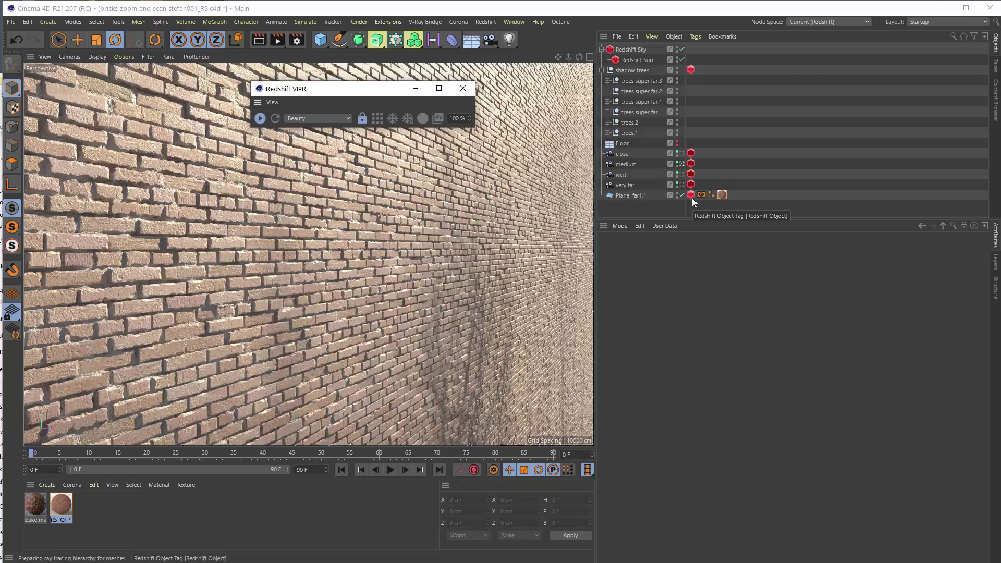
{"action": "left_click", "coordinate": [691, 196]}
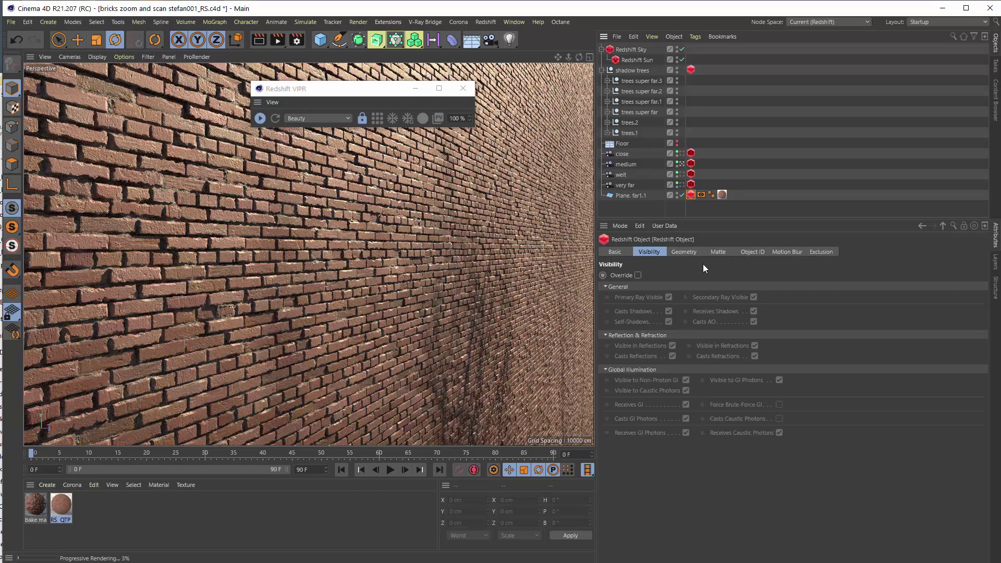
{"action": "left_click", "coordinate": [684, 252]}
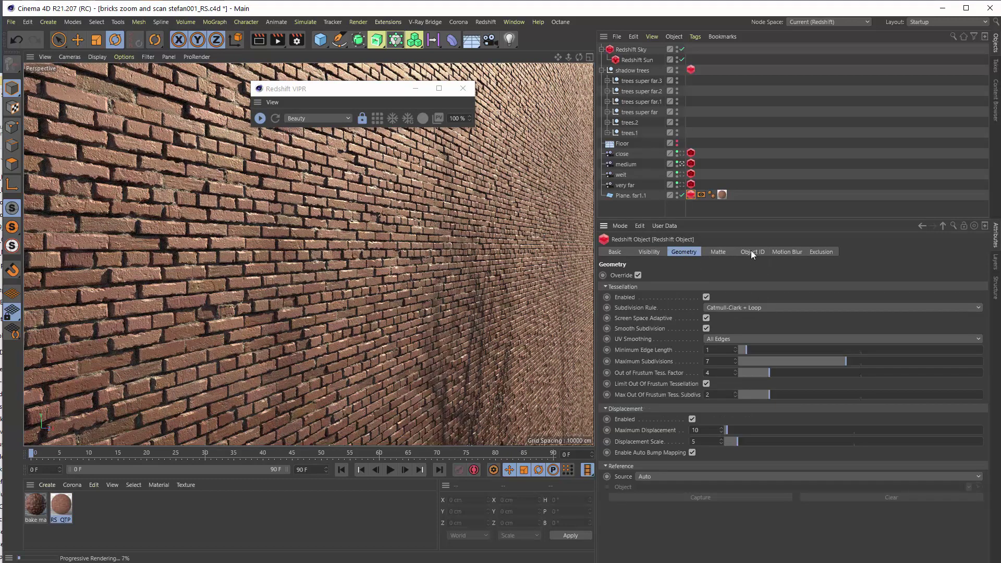
{"action": "left_click", "coordinate": [828, 253]}
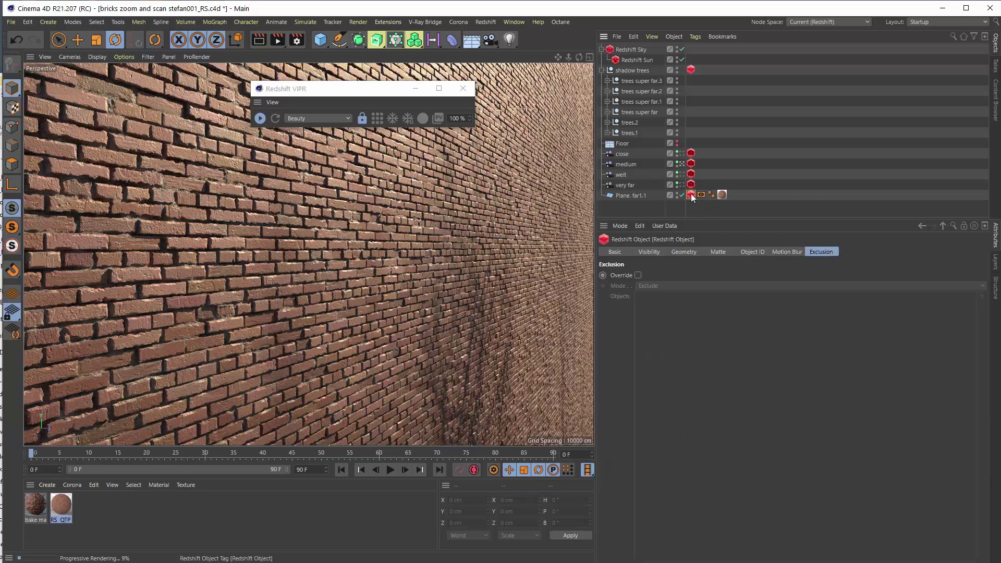
{"action": "left_click", "coordinate": [653, 250]}
{"action": "left_click", "coordinate": [684, 251]}
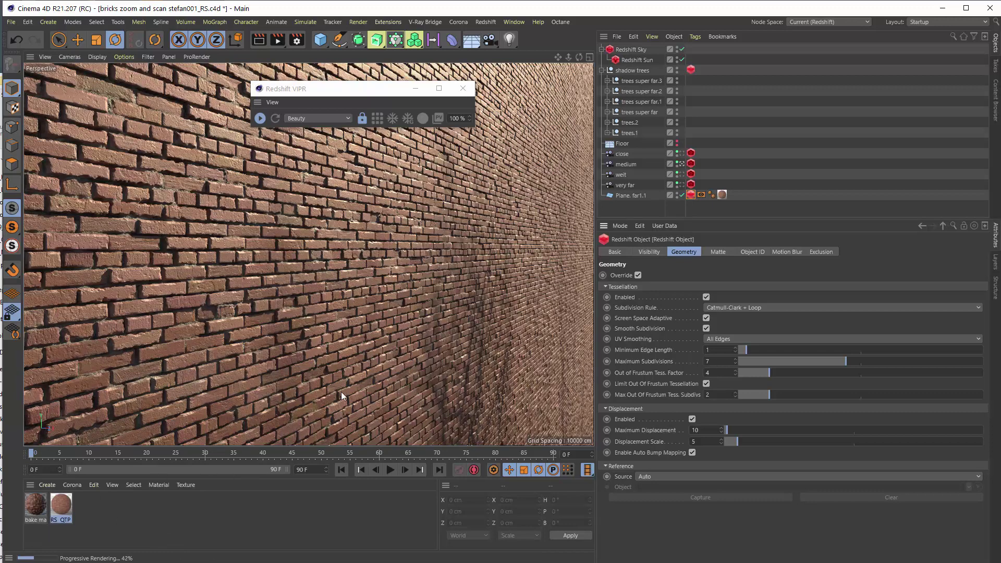
Compare the RS QTP mat with the bake mat's color channel settings.
{"action": "left_click", "coordinate": [68, 516]}
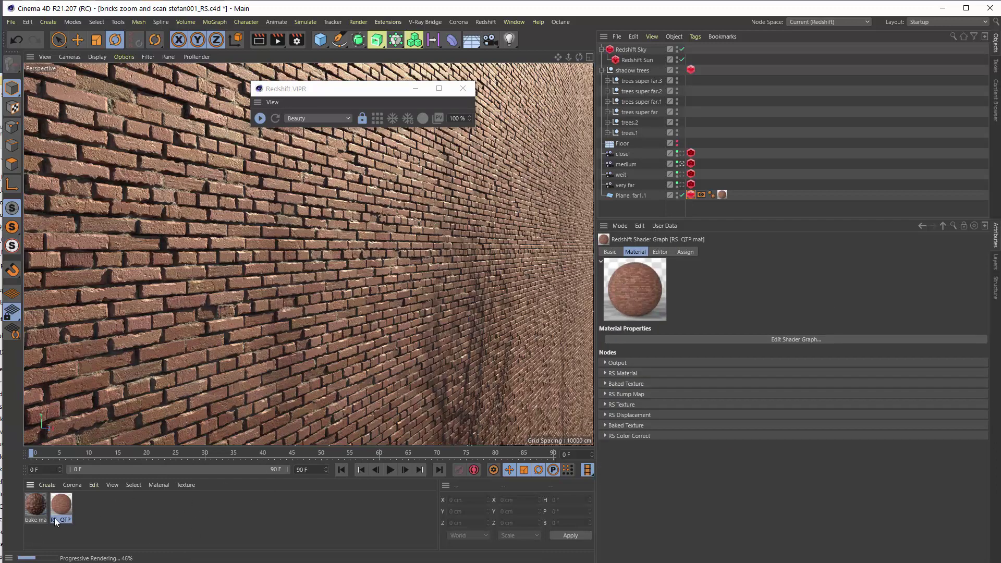
{"action": "left_click", "coordinate": [36, 506]}
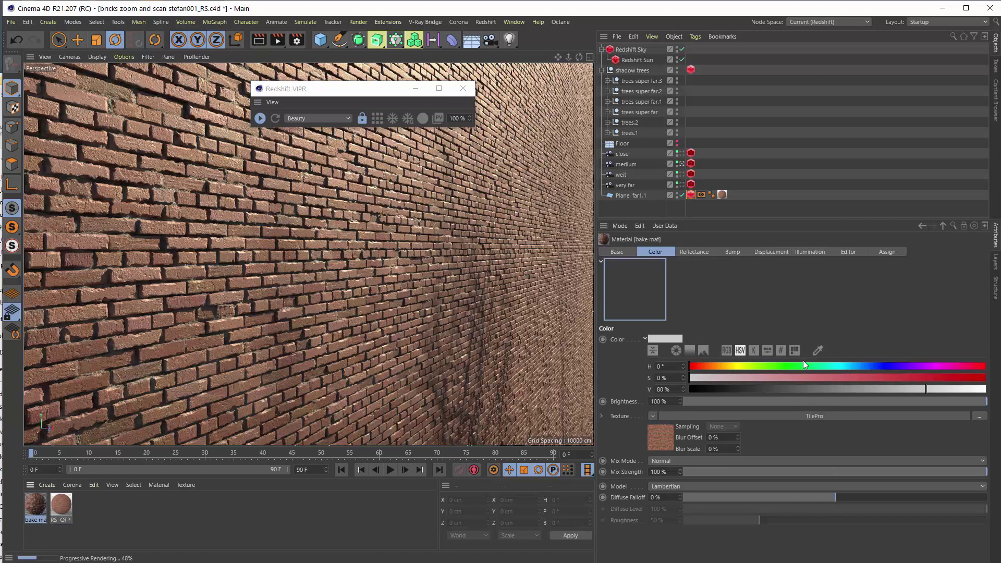